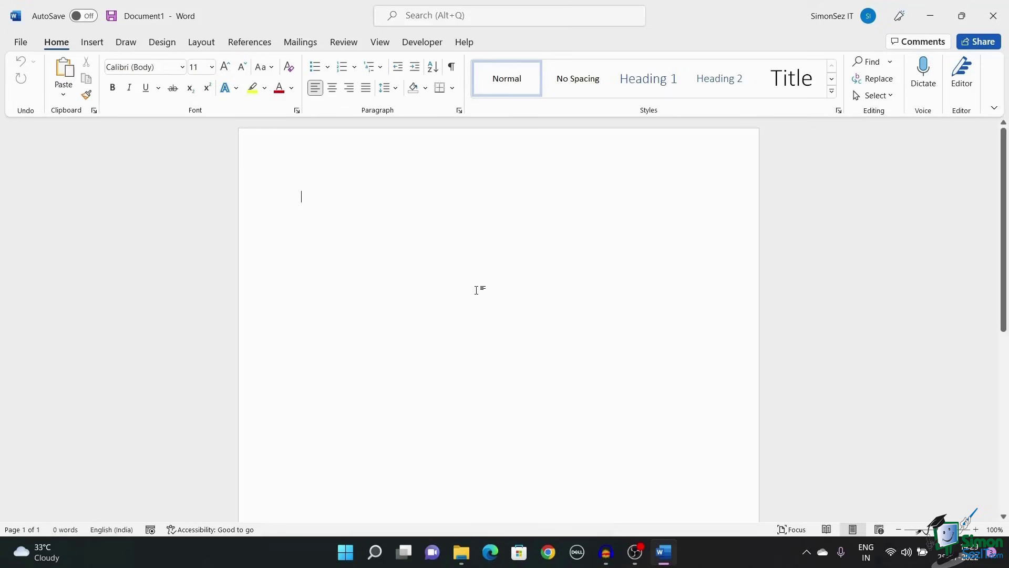
- Open the Unsaved Files folder through Info > Manage Document > Recover Unsaved Documents
{"action": "left_click", "coordinate": [21, 42]}
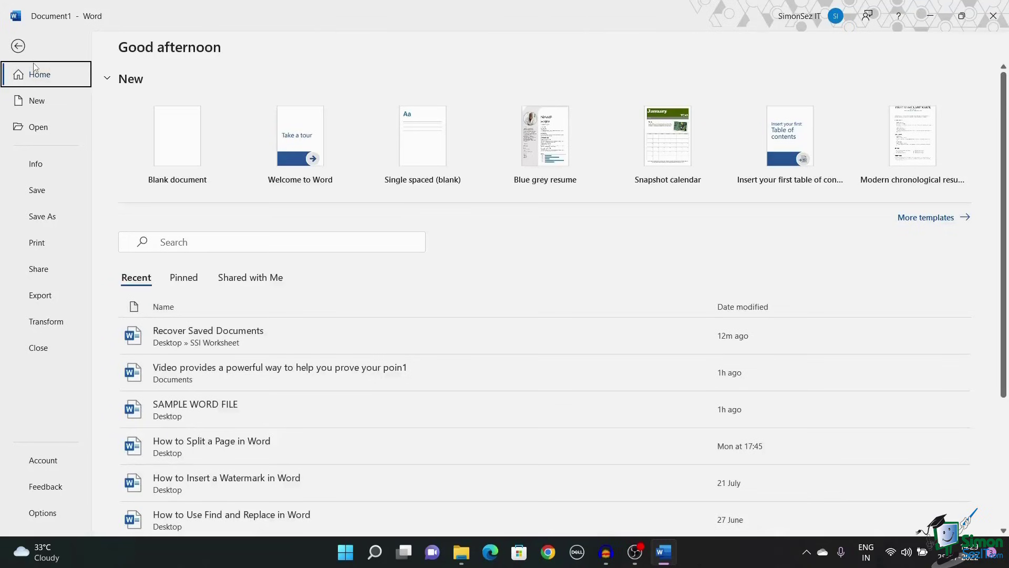
{"action": "left_click", "coordinate": [60, 166]}
{"action": "left_click", "coordinate": [171, 373]}
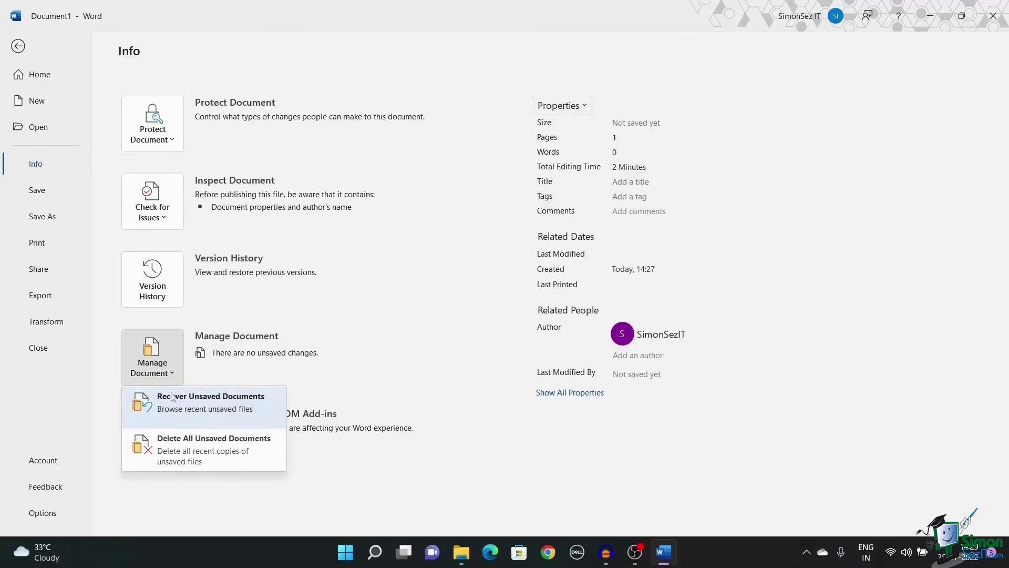
{"action": "left_click", "coordinate": [213, 413]}
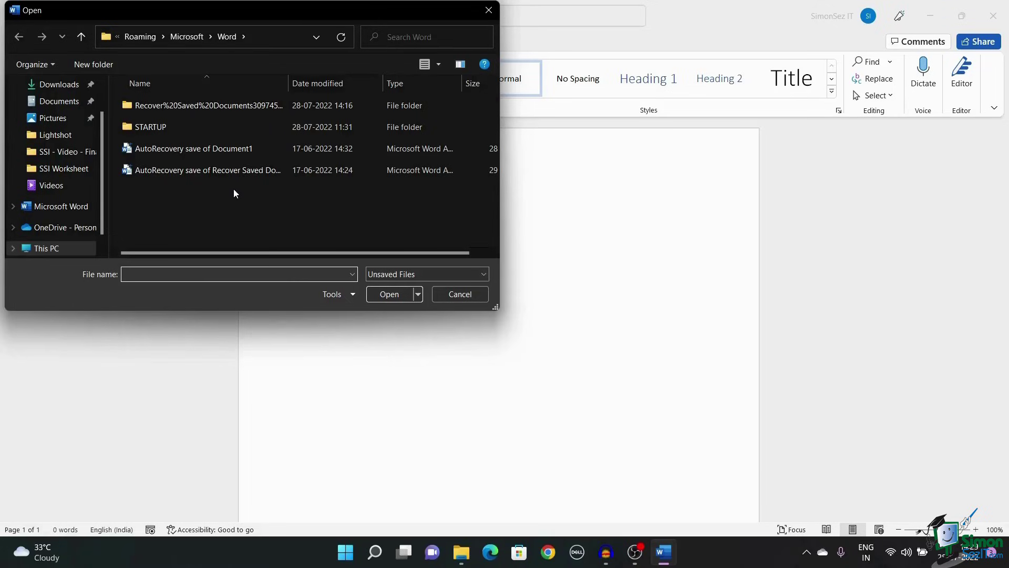
- Open the Recover Saved Documents file from its AutoRecover subfolder, then cancel the Save As prompt
{"action": "double_click", "coordinate": [237, 107]}
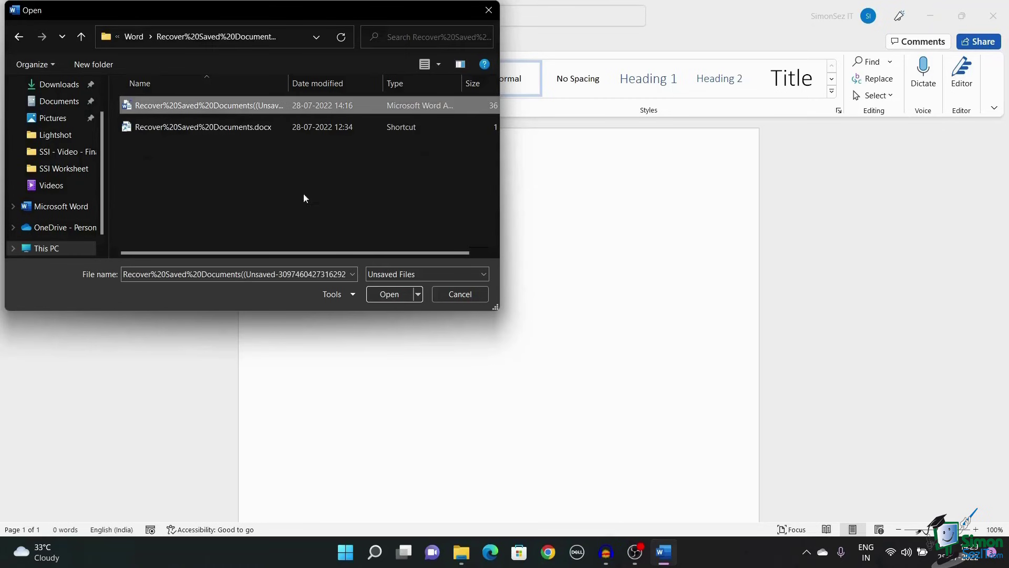
{"action": "left_click", "coordinate": [389, 294]}
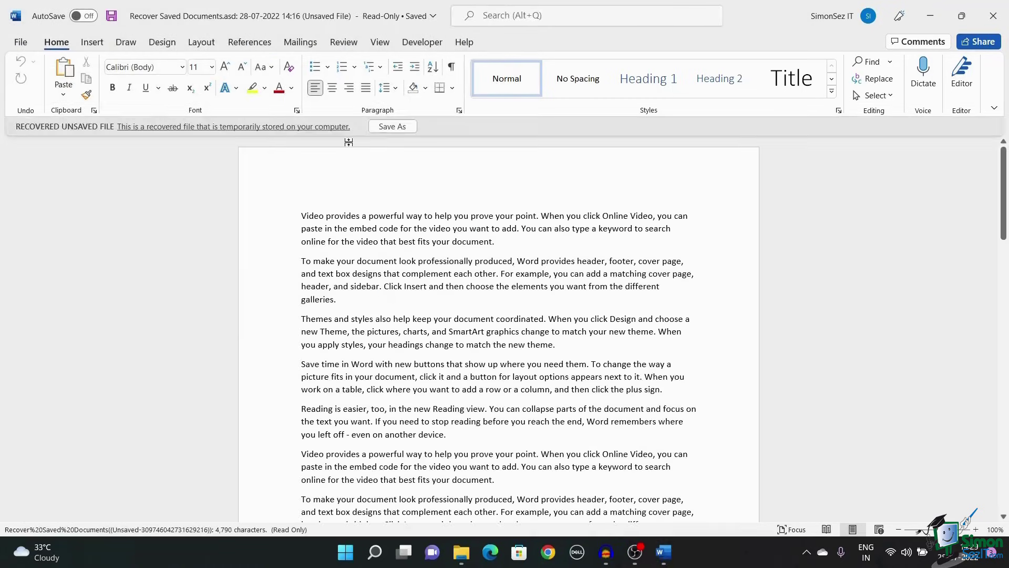
{"action": "left_click", "coordinate": [403, 128]}
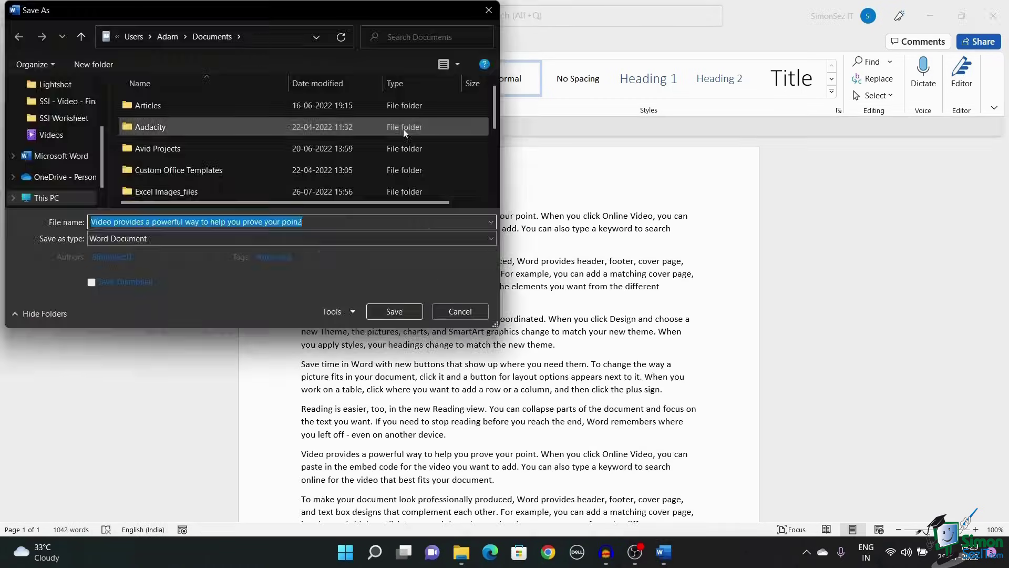
{"action": "left_click", "coordinate": [459, 311]}
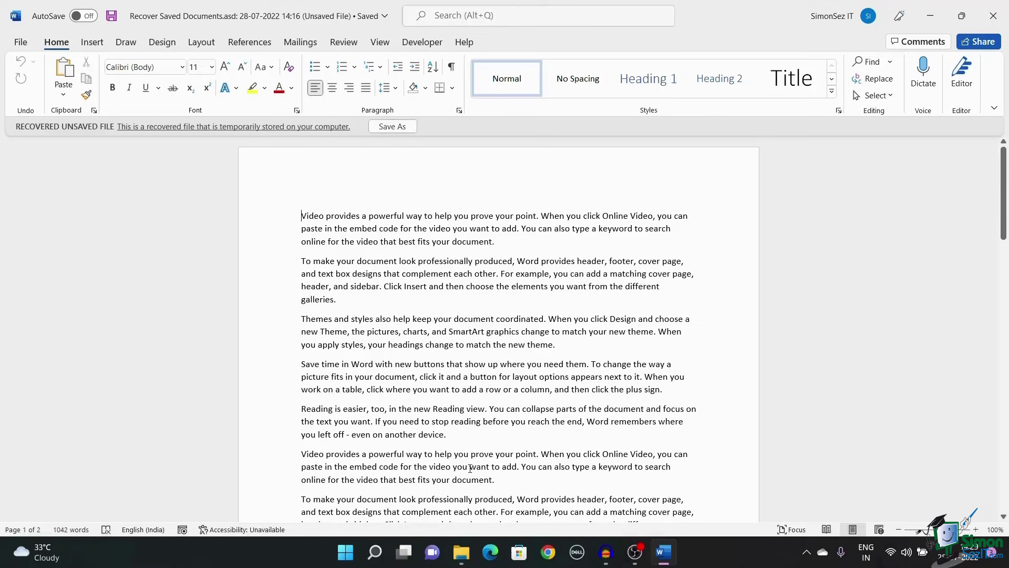
- Restore SAMPLE WORD FILE from the Recycle Bin using its right-click Restore command
{"action": "mouse_move", "coordinate": [462, 543]}
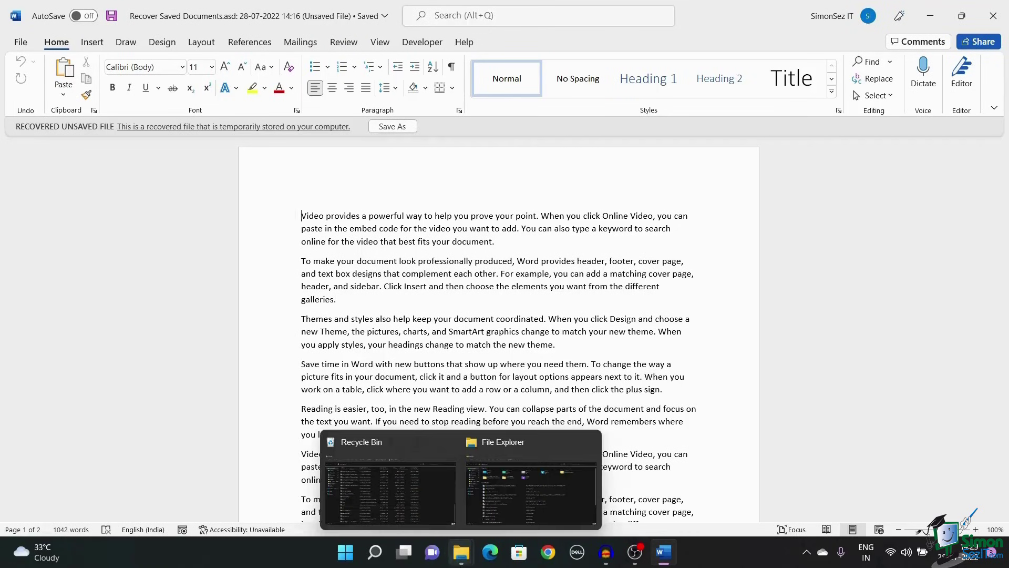
{"action": "left_click", "coordinate": [423, 494]}
{"action": "scroll", "coordinate": [507, 362], "scroll_direction": "up", "scroll_amount": 6}
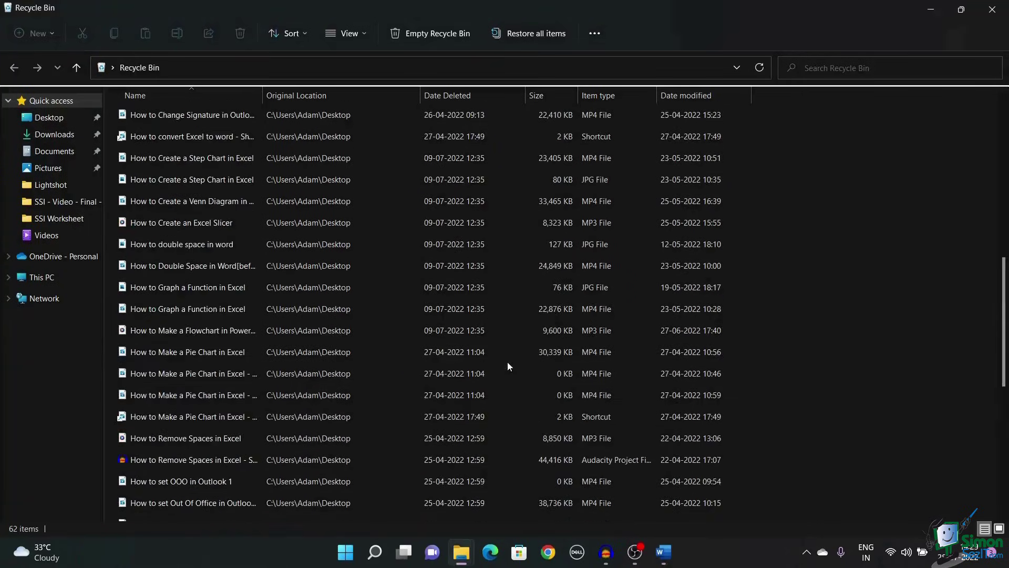
{"action": "scroll", "coordinate": [506, 361], "scroll_direction": "down", "scroll_amount": 7}
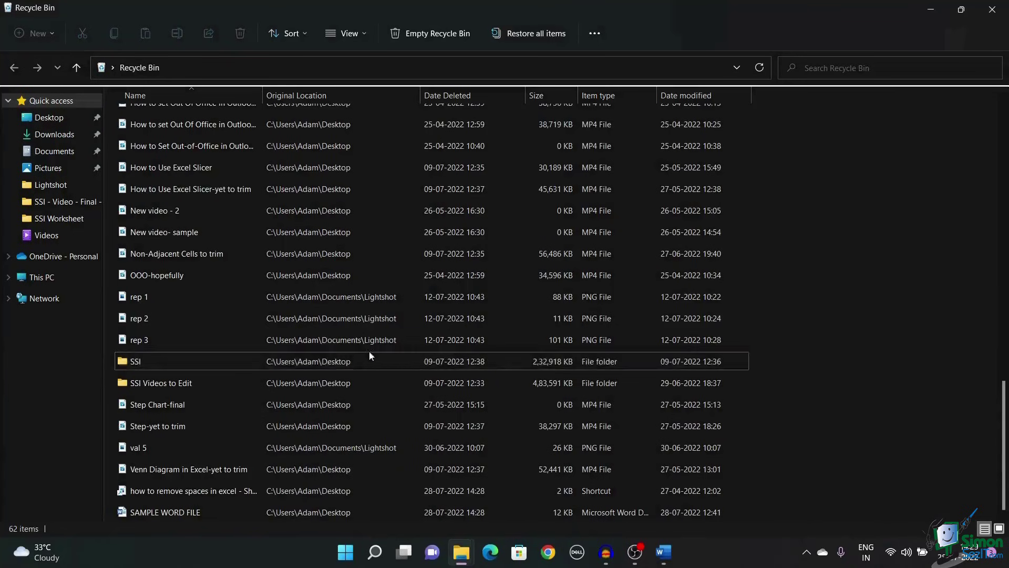
{"action": "left_click", "coordinate": [225, 513]}
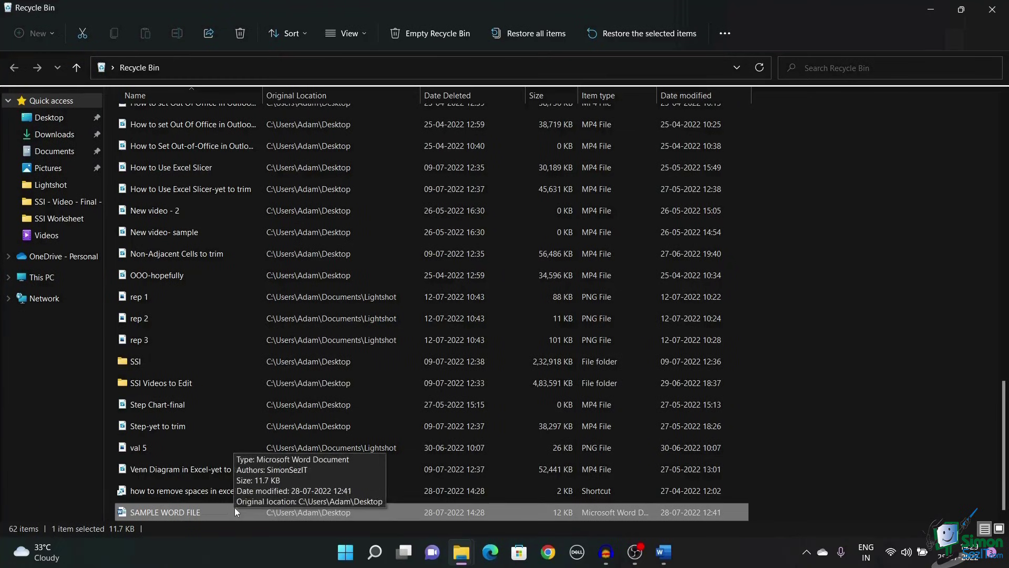
{"action": "right_click", "coordinate": [235, 507]}
{"action": "left_click", "coordinate": [294, 438]}
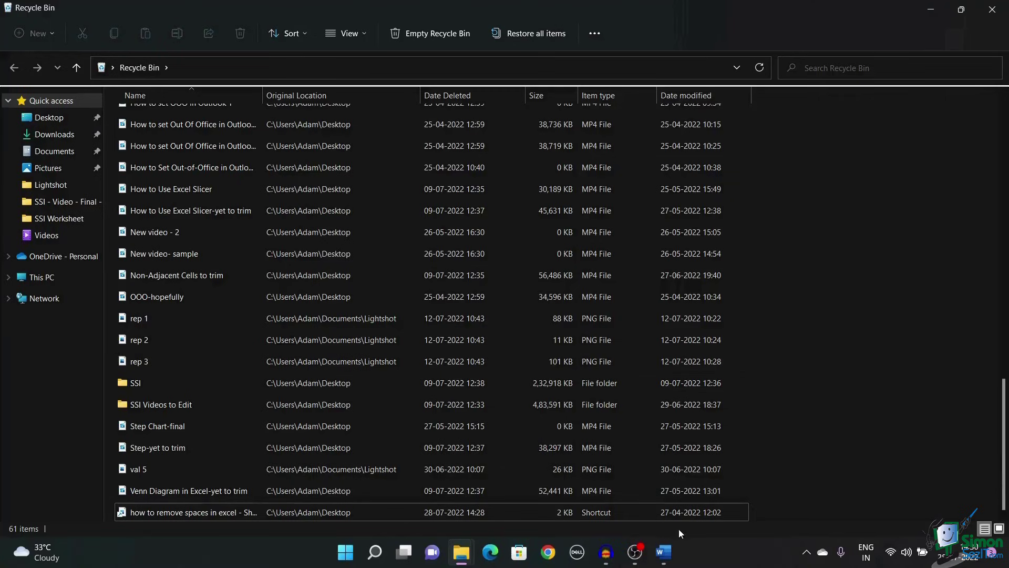
- Launch a new Word window from the taskbar and browse its templates and recent documents
{"action": "mouse_move", "coordinate": [666, 564]}
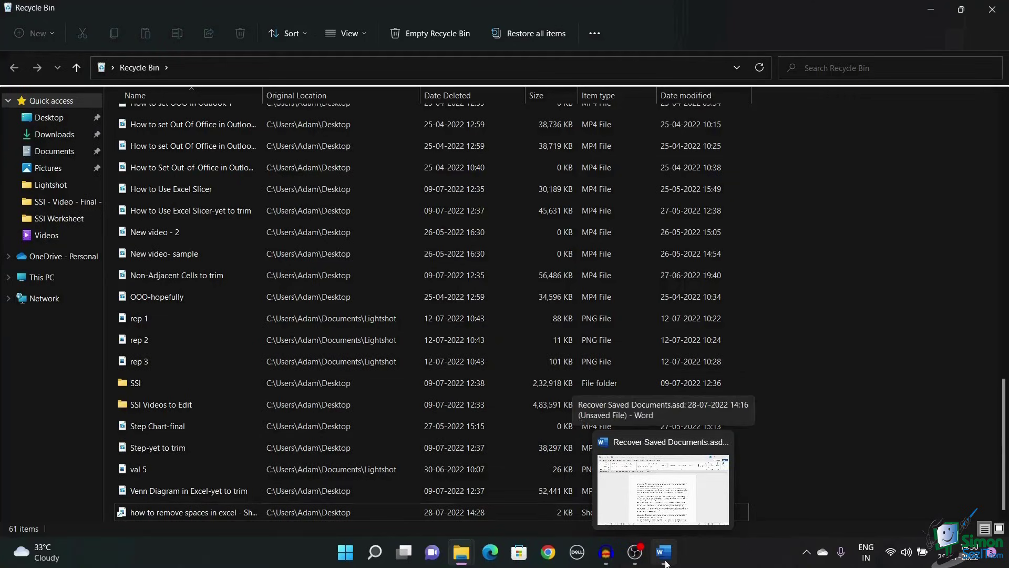
{"action": "right_click", "coordinate": [665, 564]}
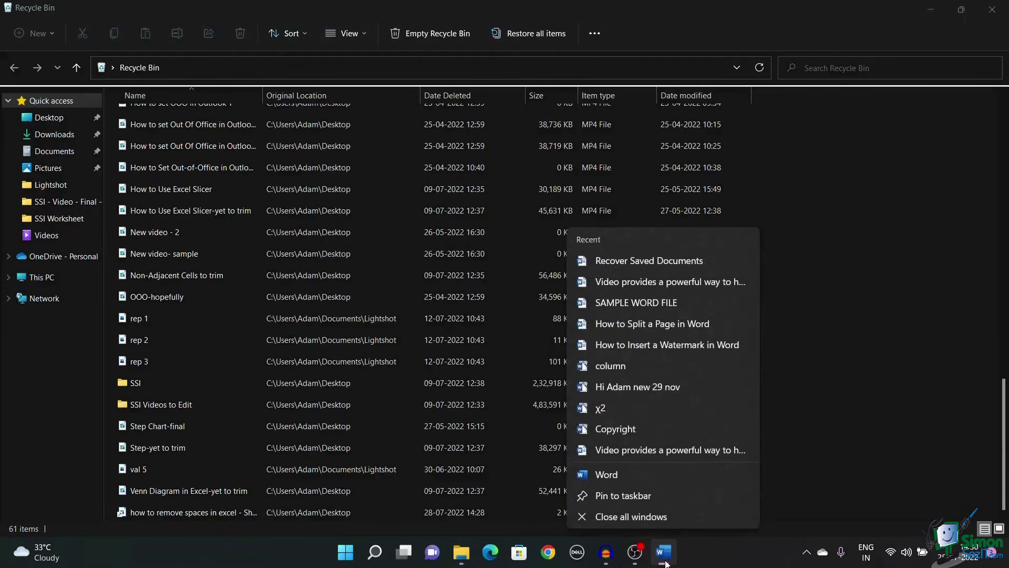
{"action": "left_click", "coordinate": [679, 474]}
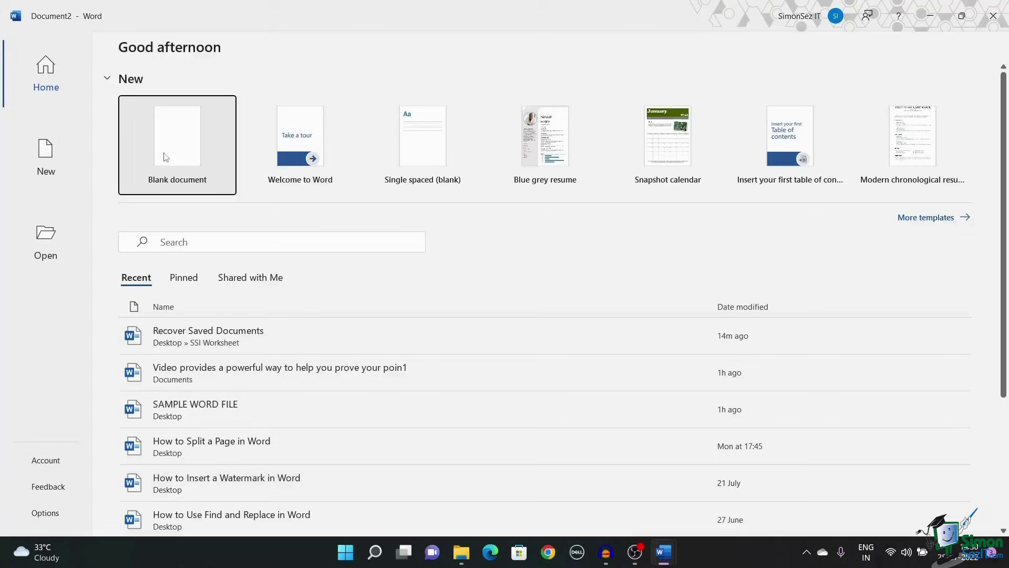
{"action": "scroll", "coordinate": [220, 342], "scroll_direction": "down", "scroll_amount": 1}
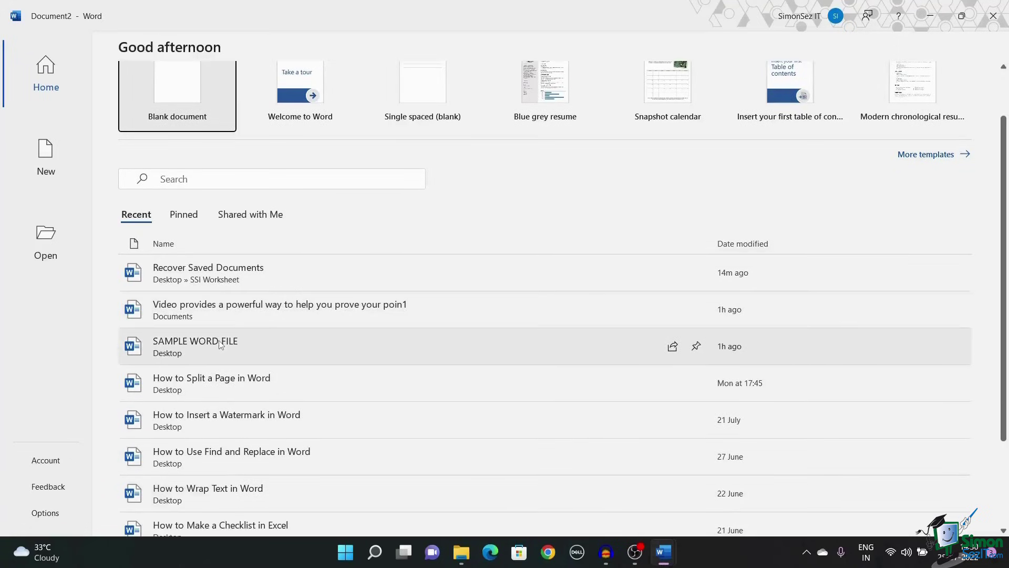
{"action": "scroll", "coordinate": [219, 343], "scroll_direction": "down", "scroll_amount": 1}
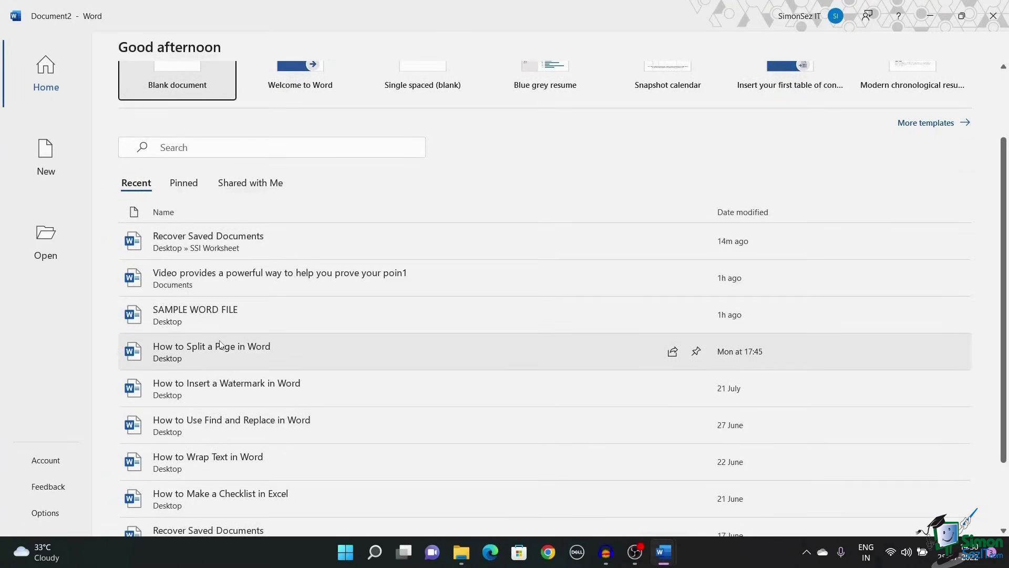
{"action": "scroll", "coordinate": [220, 345], "scroll_direction": "up", "scroll_amount": 2}
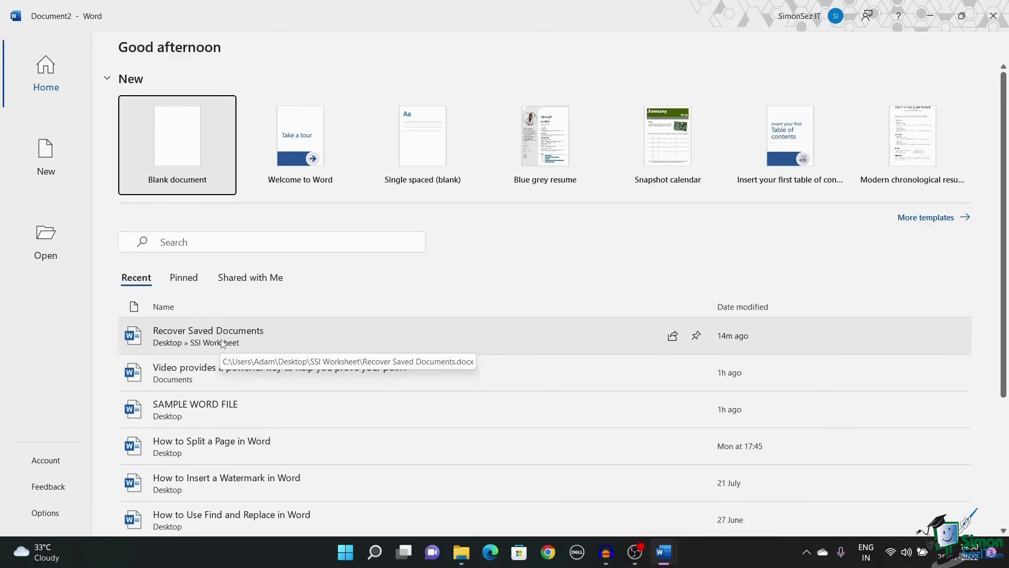
- Copy the AutoRecover file location path from Word's Save options
{"action": "left_click", "coordinate": [43, 517]}
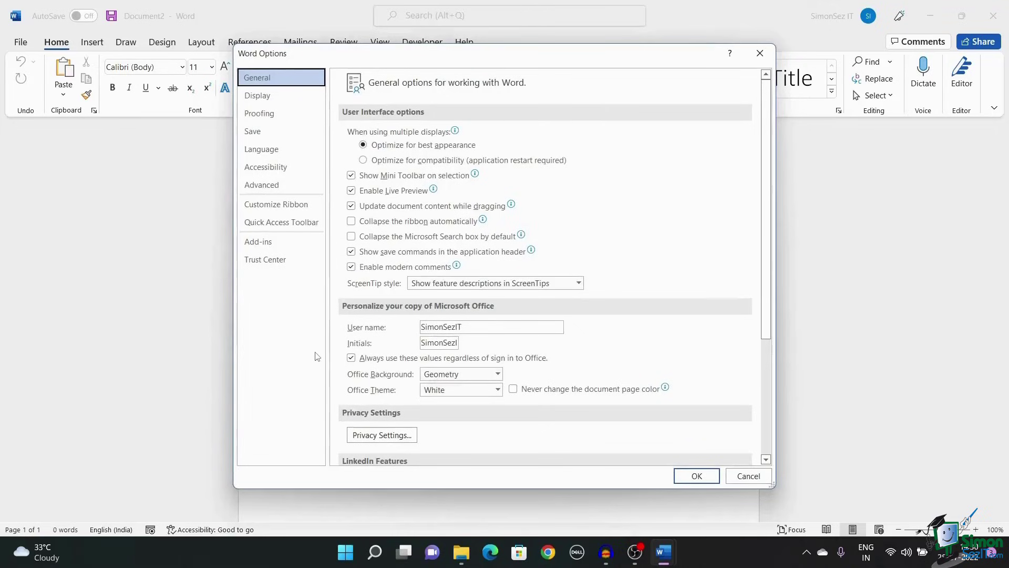
{"action": "left_click", "coordinate": [314, 134]}
{"action": "left_click_drag", "start_coordinate": [669, 191], "coordinate": [469, 195]}
{"action": "key", "text": "ctrl+c"}
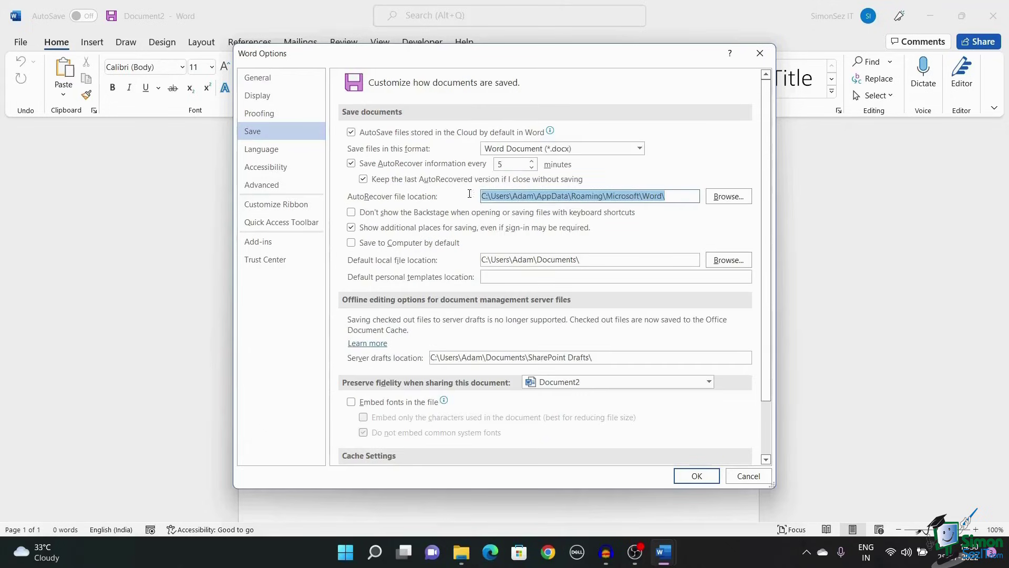
{"action": "left_click", "coordinate": [761, 53]}
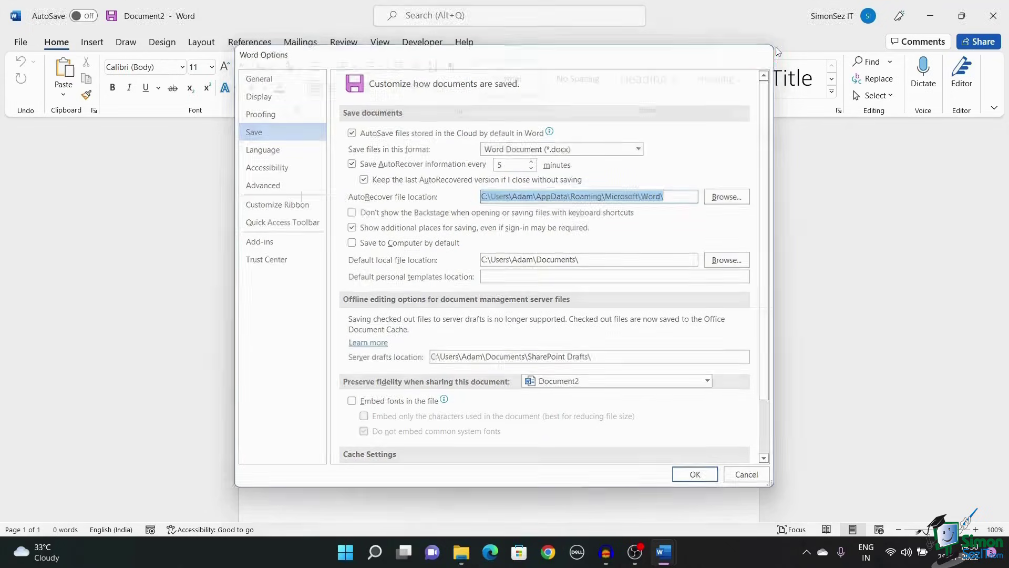
- Paste the AutoRecover path into File Explorer and open the Recover Saved Documents .asd file
{"action": "mouse_move", "coordinate": [458, 561]}
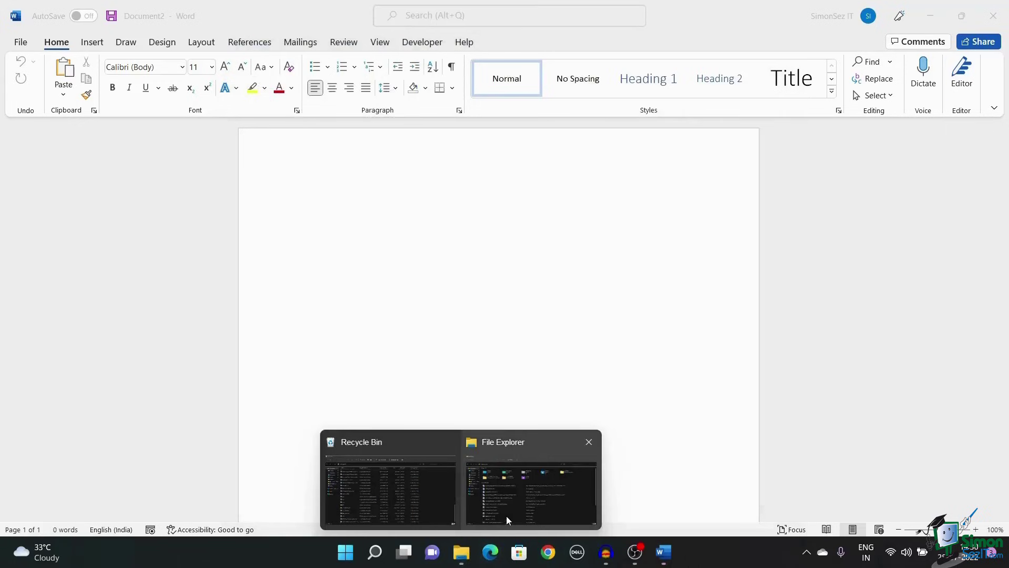
{"action": "left_click", "coordinate": [506, 515]}
{"action": "left_click", "coordinate": [436, 69]}
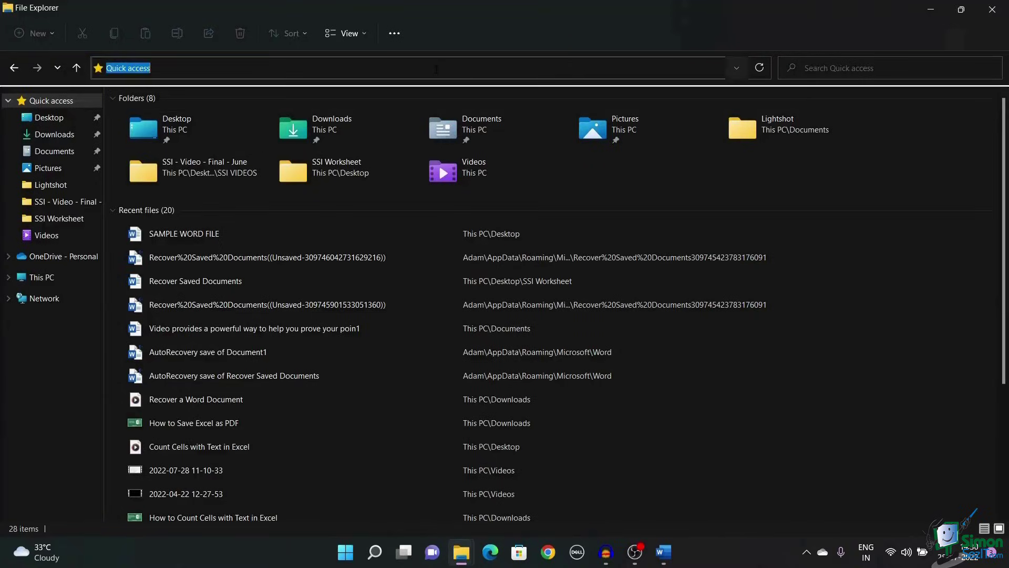
{"action": "key", "text": "ctrl+v"}
{"action": "key", "text": "Return"}
{"action": "double_click", "coordinate": [304, 116]}
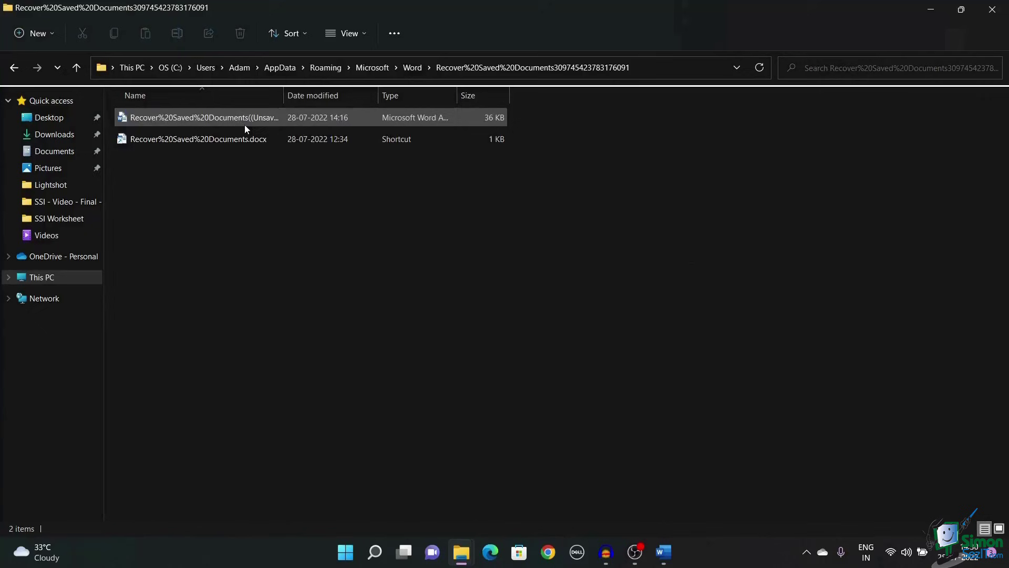
{"action": "double_click", "coordinate": [244, 124]}
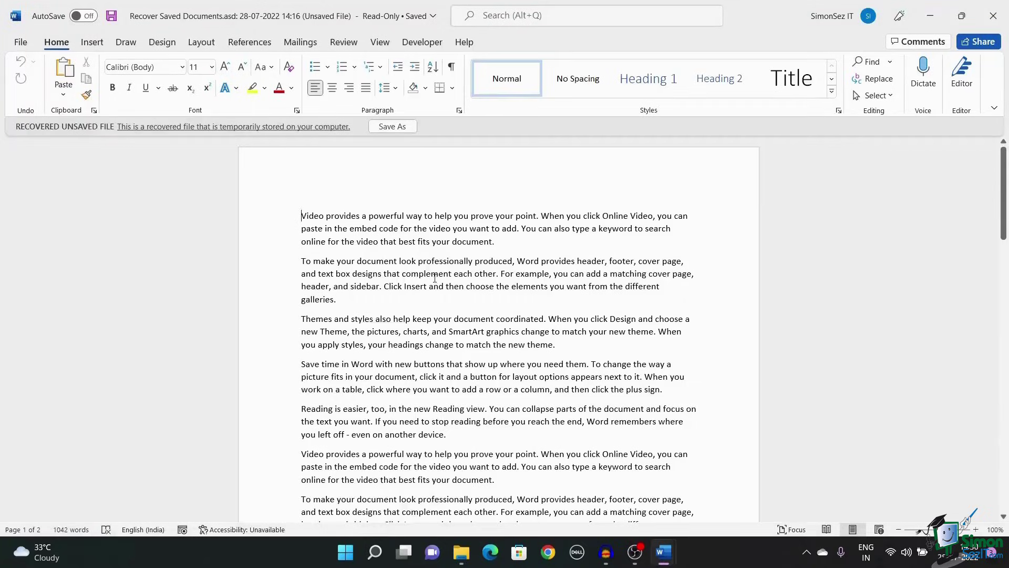
{"action": "left_click", "coordinate": [402, 126]}
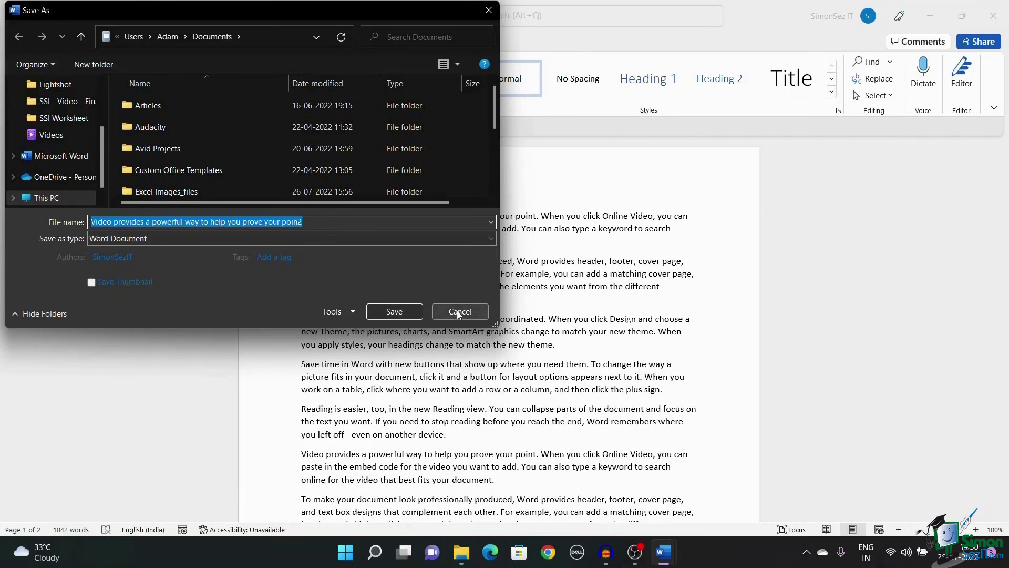
{"action": "left_click", "coordinate": [456, 311]}
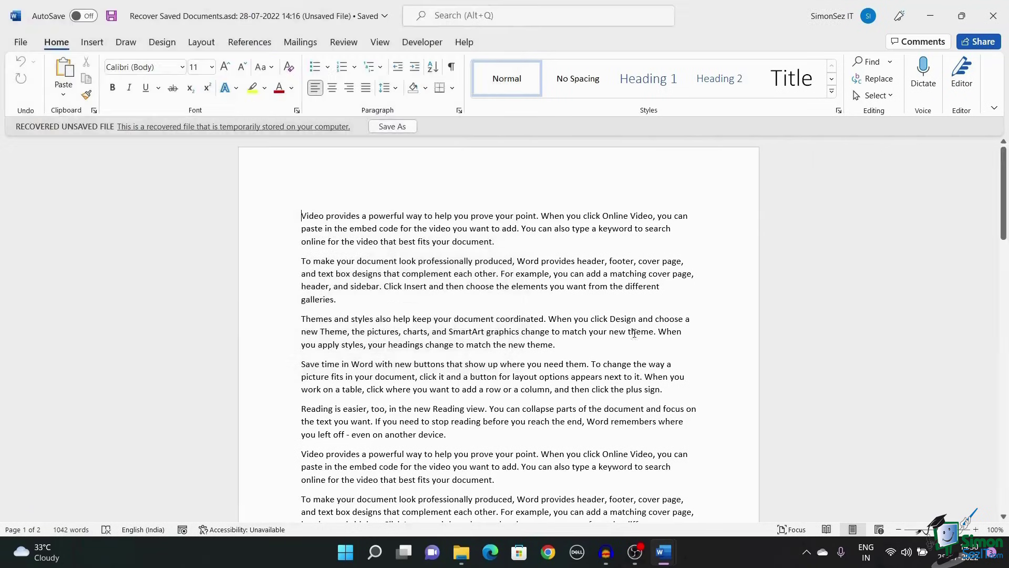
{"action": "right_click", "coordinate": [662, 562]}
- Launch a new Word window and show the Open page with recent files
{"action": "left_click", "coordinate": [637, 481]}
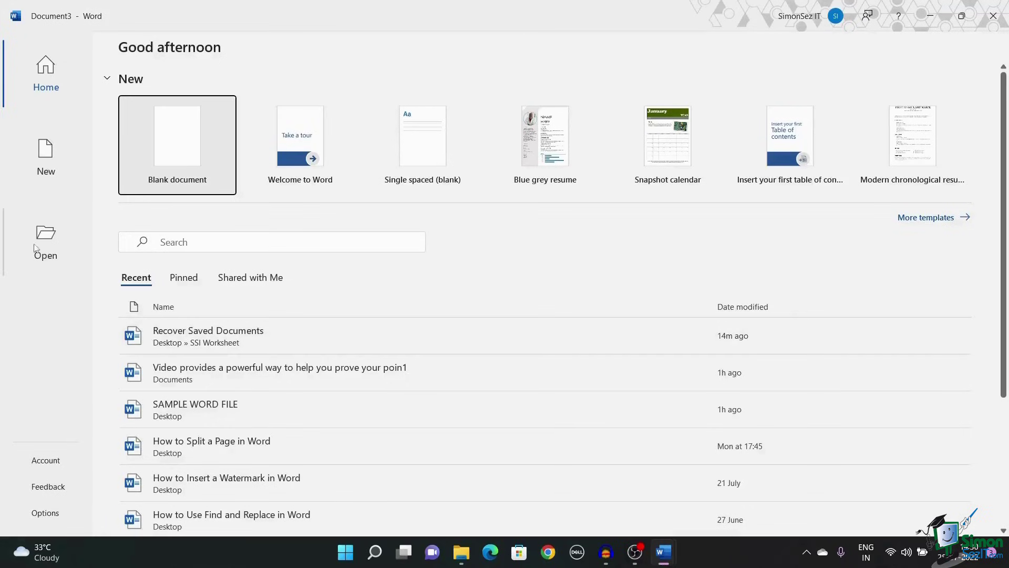
{"action": "left_click", "coordinate": [64, 246]}
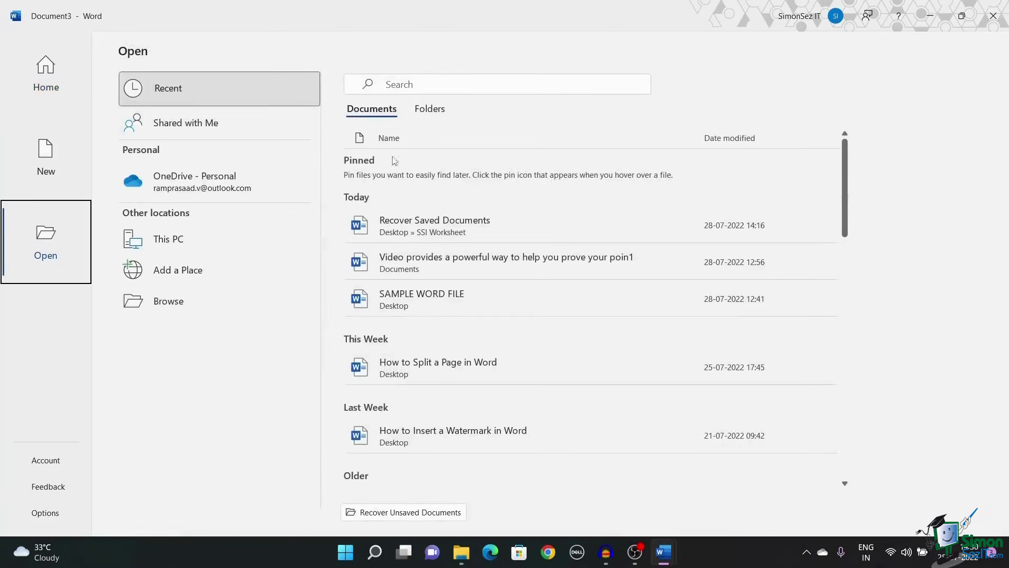
- Open the recovered .asd file from Unsaved Files and save it as a Word document in Documents
{"action": "left_click", "coordinate": [429, 518]}
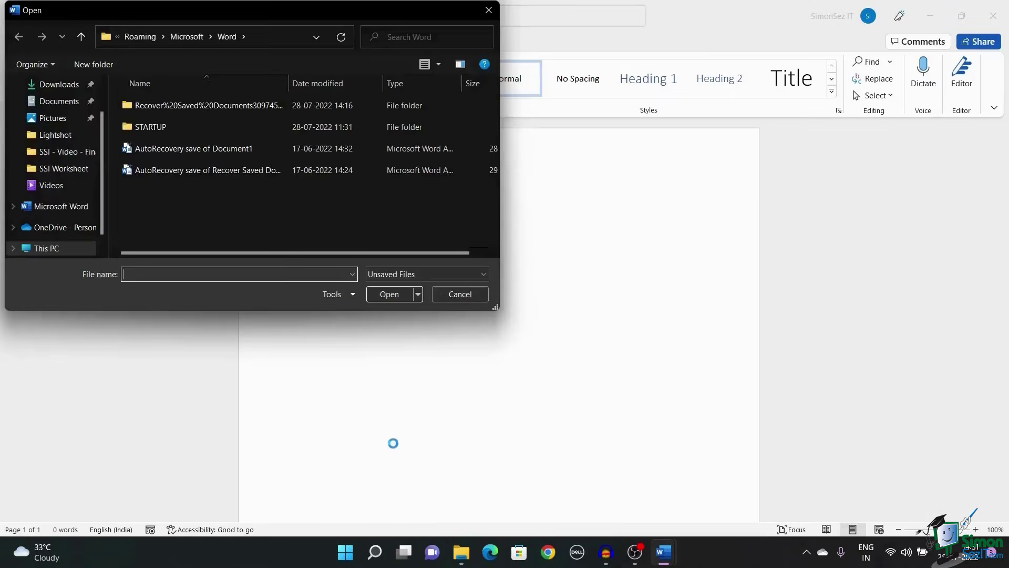
{"action": "double_click", "coordinate": [242, 105]}
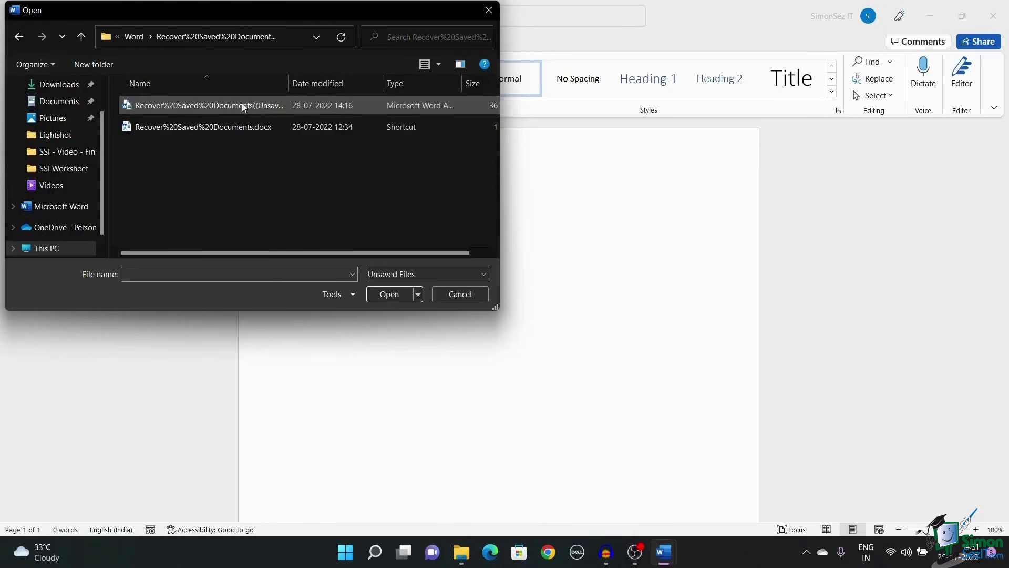
{"action": "left_click", "coordinate": [242, 104]}
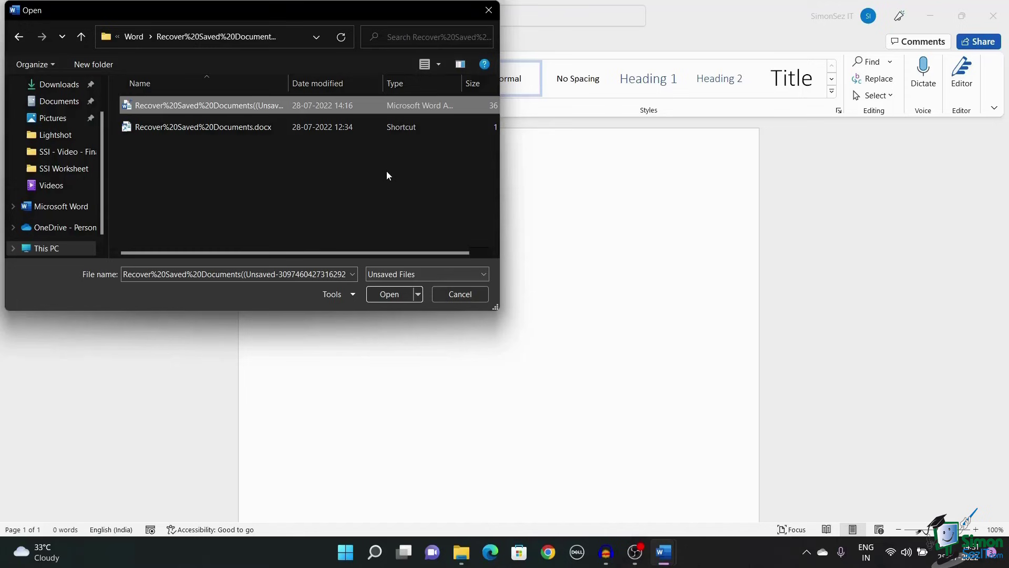
{"action": "left_click", "coordinate": [389, 294]}
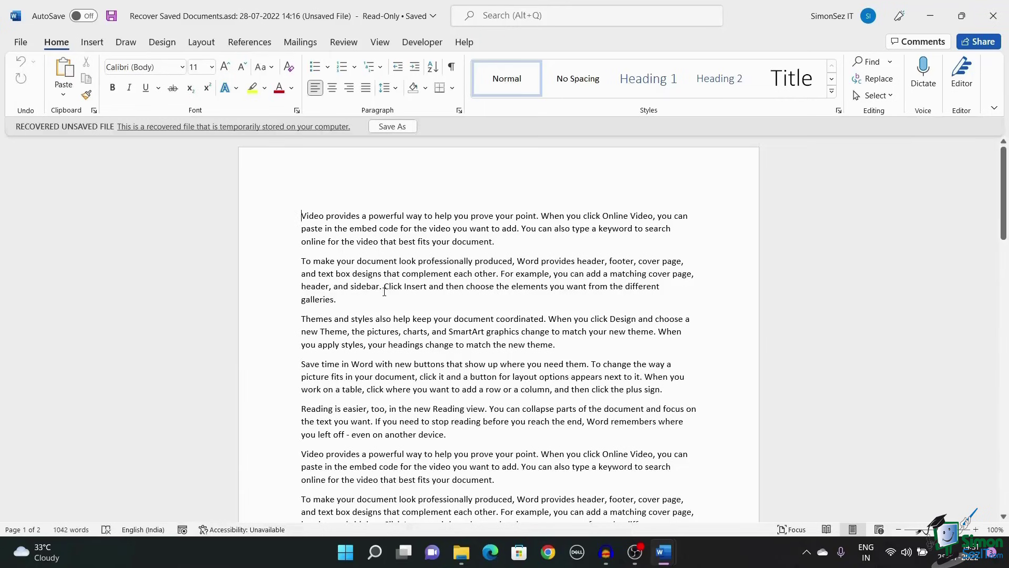
{"action": "left_click", "coordinate": [409, 128]}
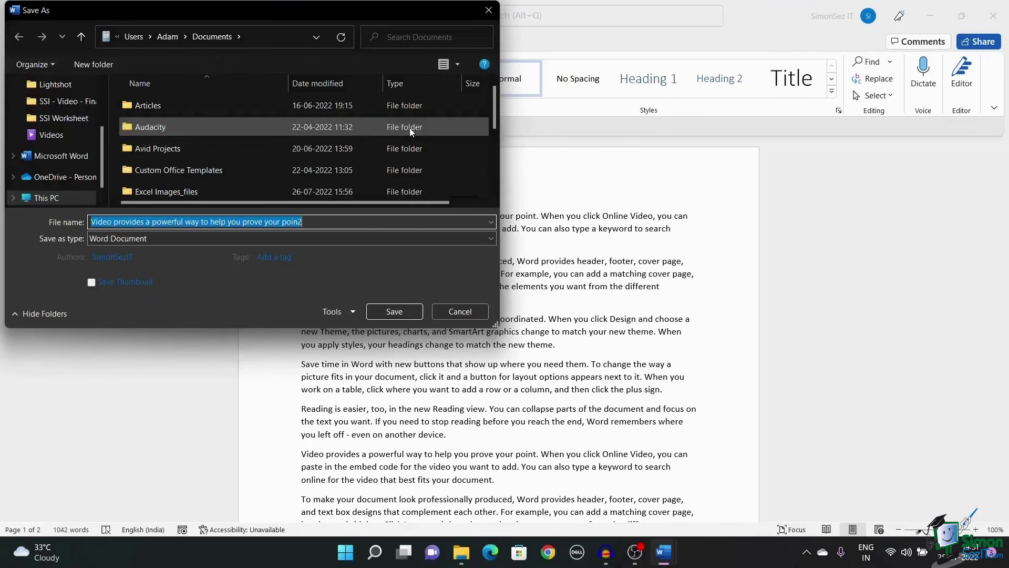
{"action": "left_click", "coordinate": [395, 312]}
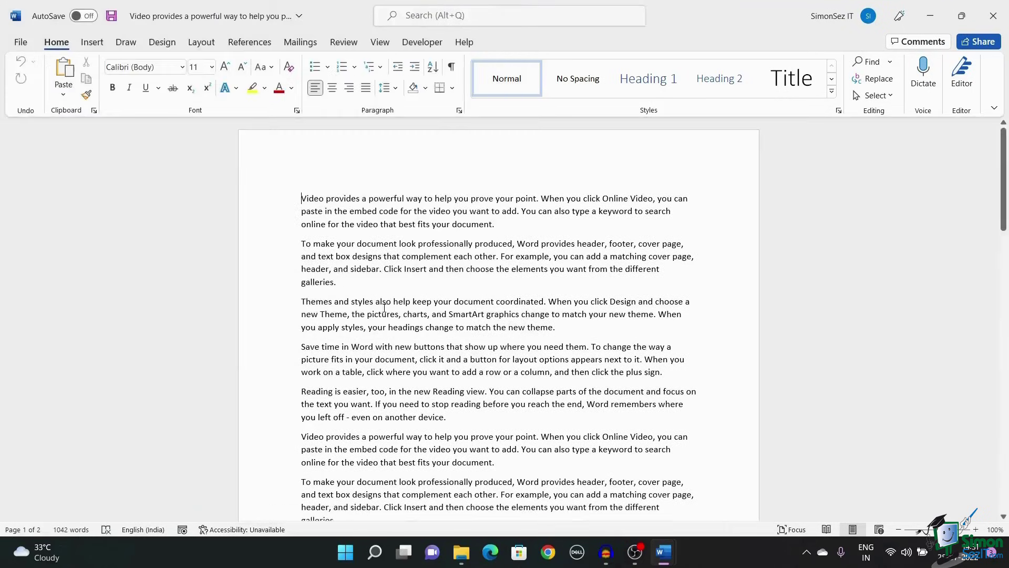